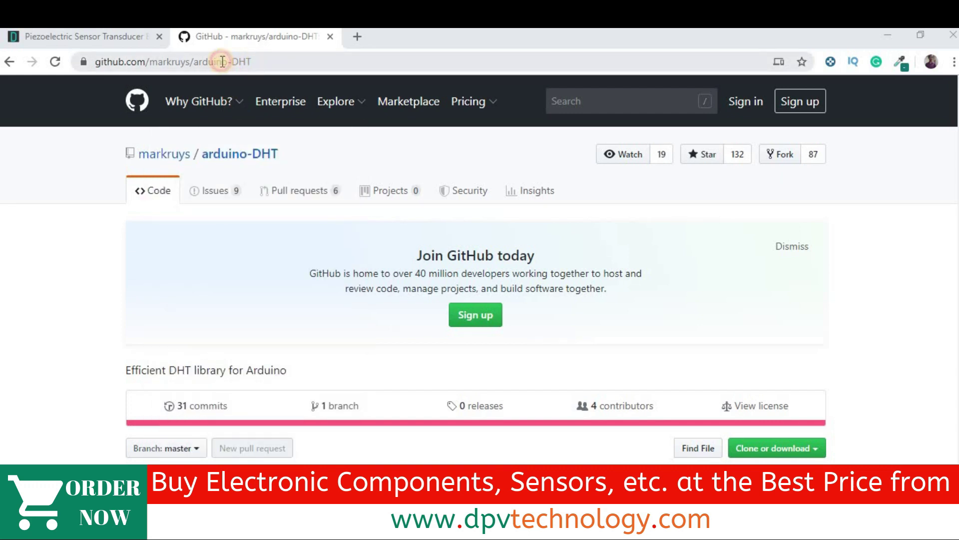
- Download the arduino-DHT GitHub repository as arduino-DHT-master ZIP onto the Desktop
drag(223, 62, 236, 63)
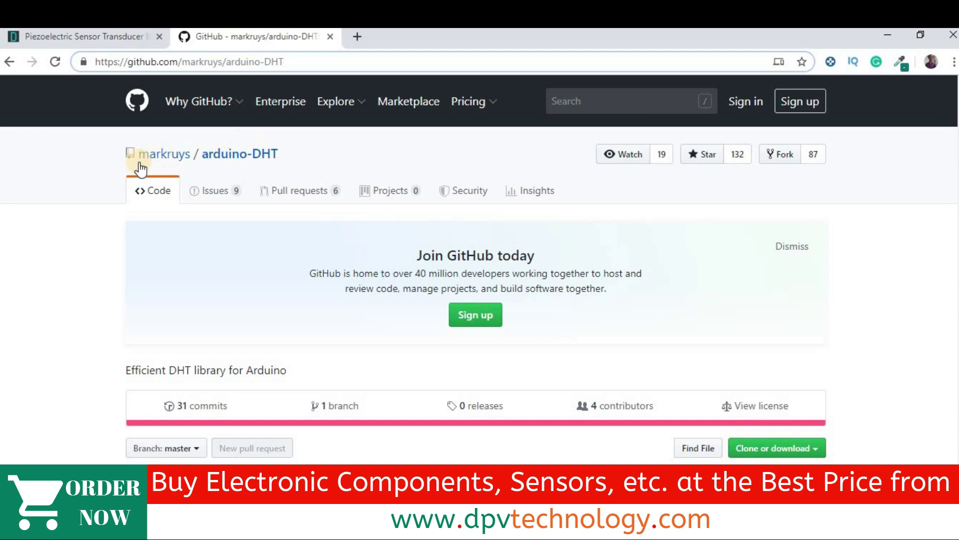
mouse_move(164, 153)
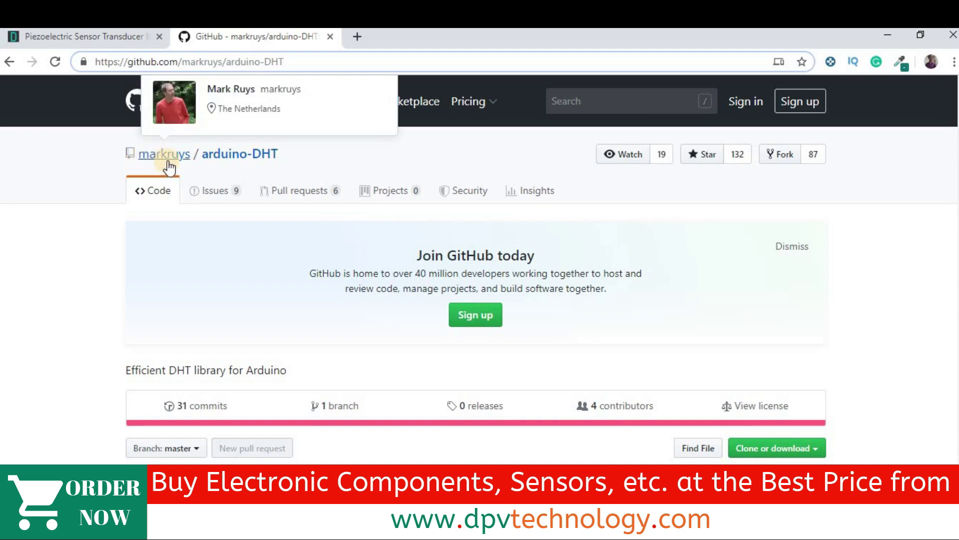
scroll(466, 292, down, 2)
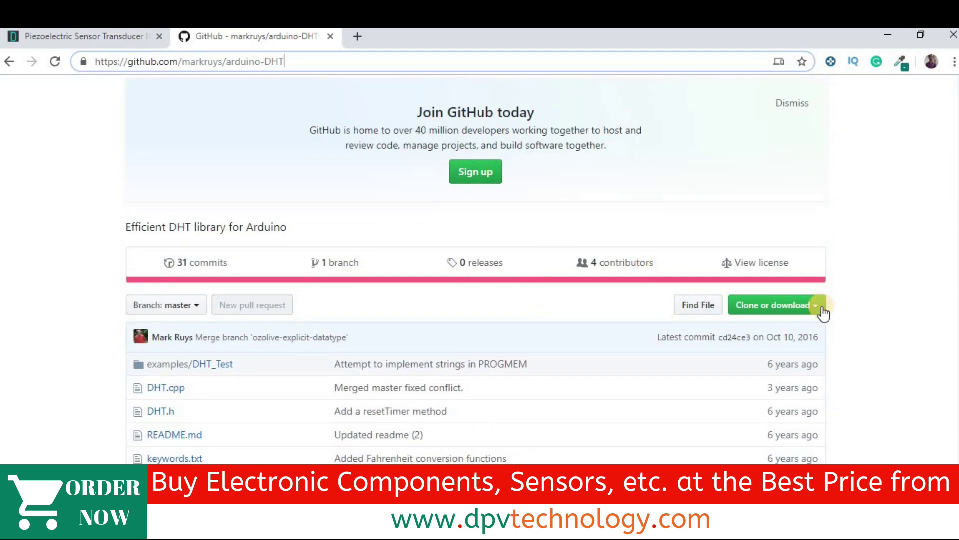
click(797, 306)
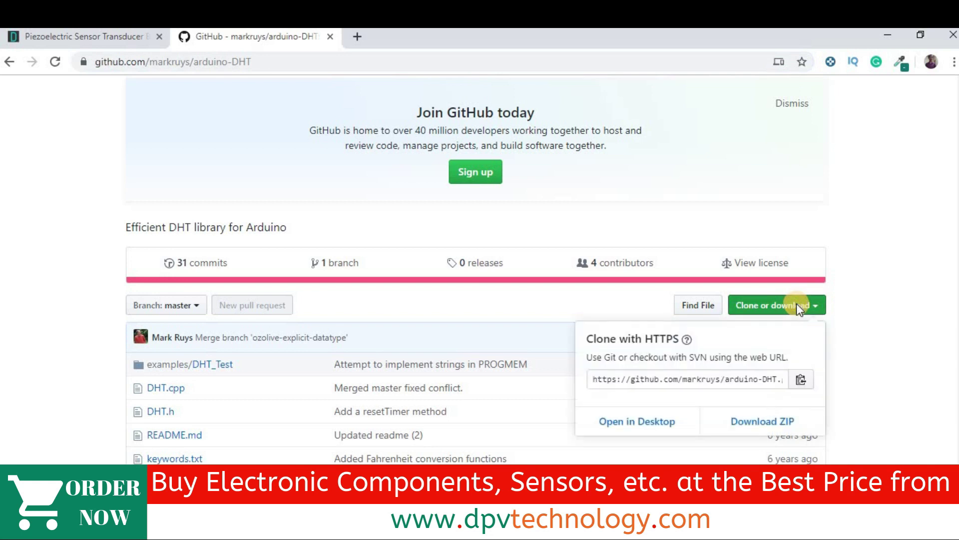
click(765, 420)
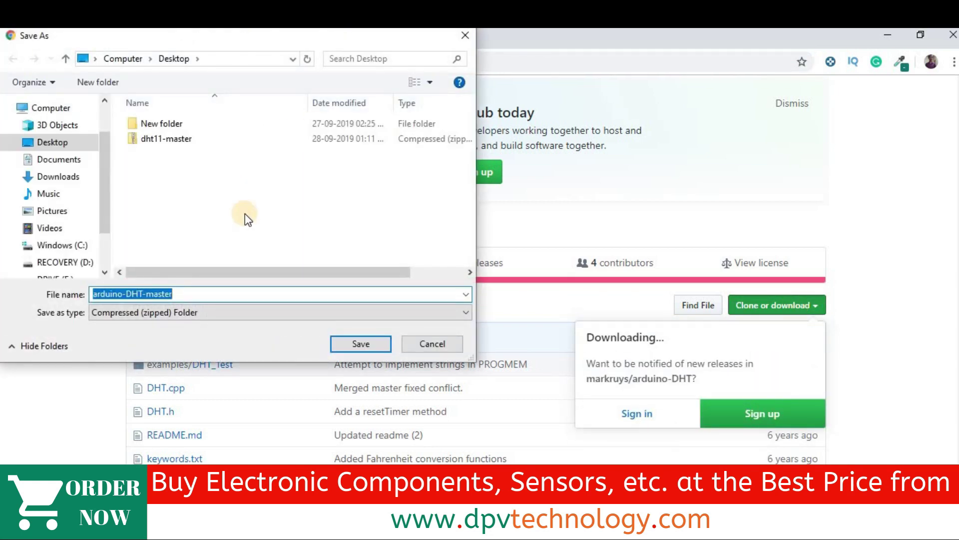
click(352, 343)
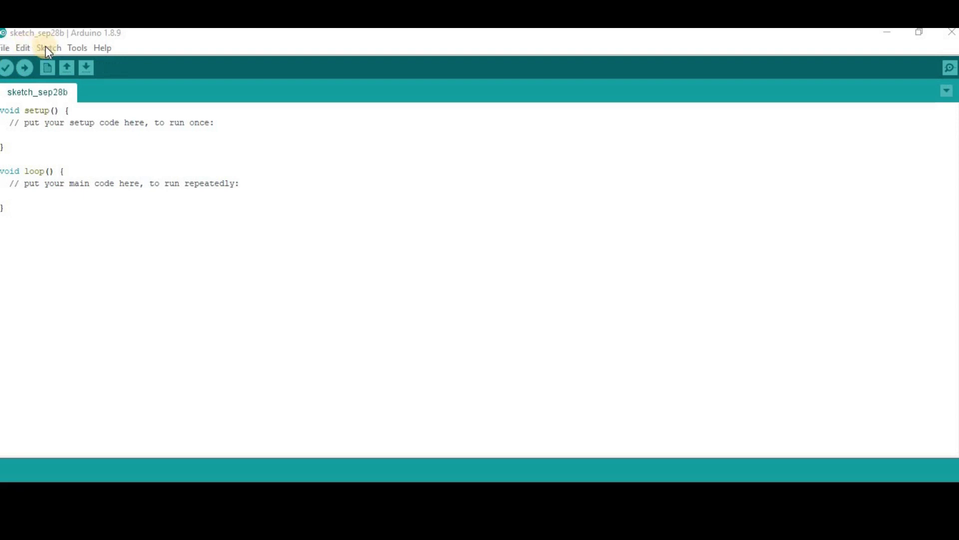
- Install the DHT library by adding the Desktop's arduino-DHT-master archive through Add .ZIP Library
click(46, 48)
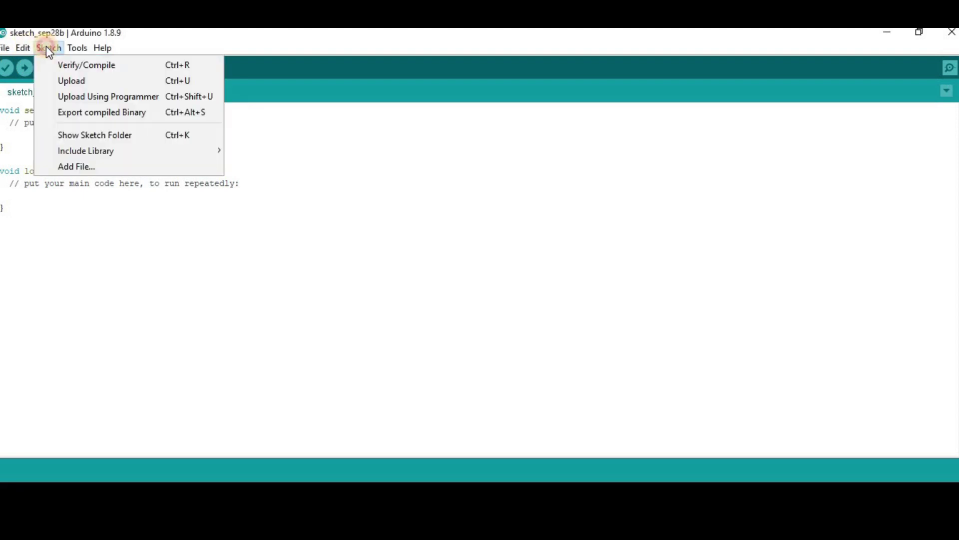
mouse_move(85, 151)
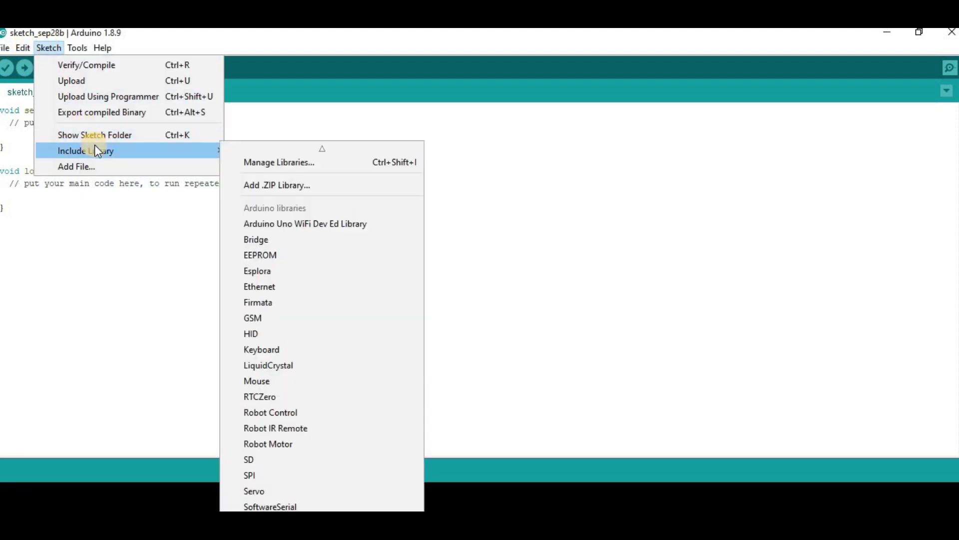
click(273, 185)
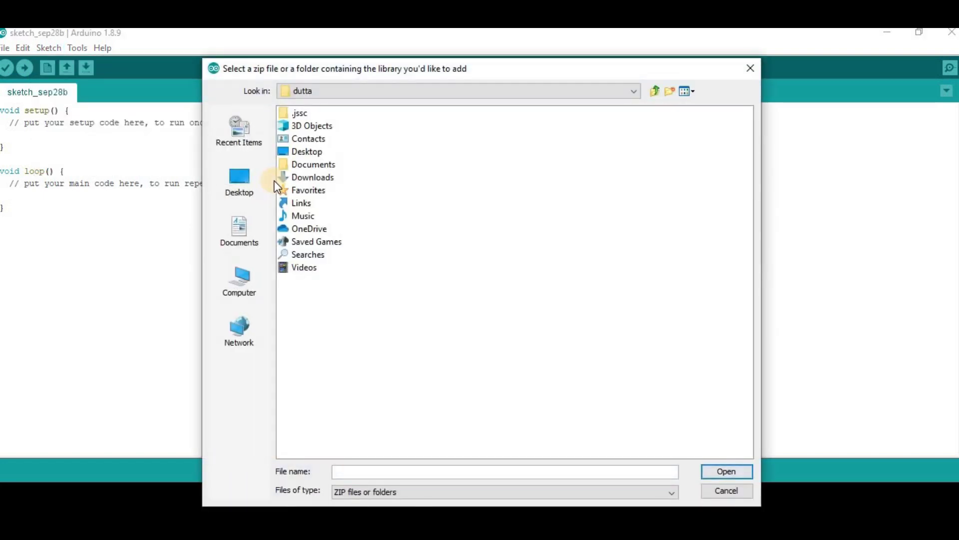
click(240, 188)
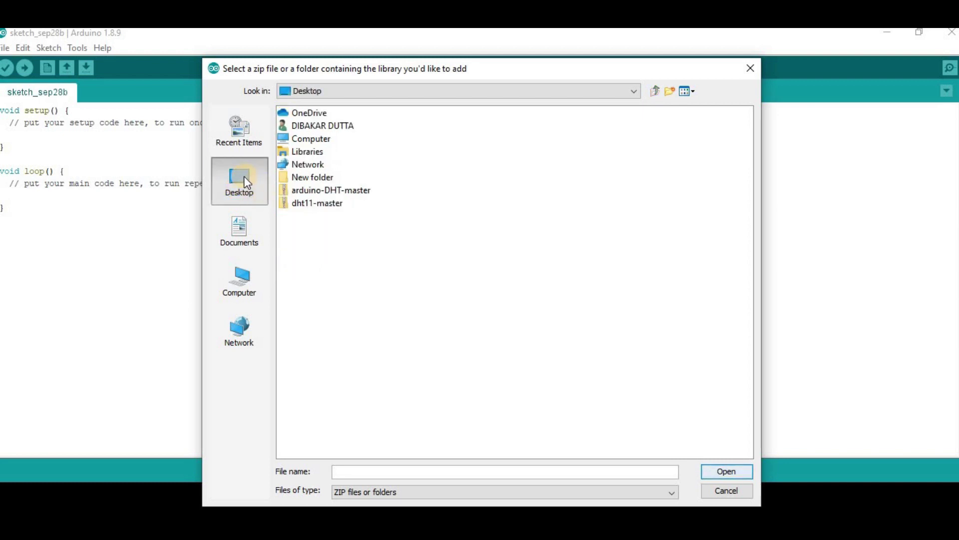
double_click(315, 189)
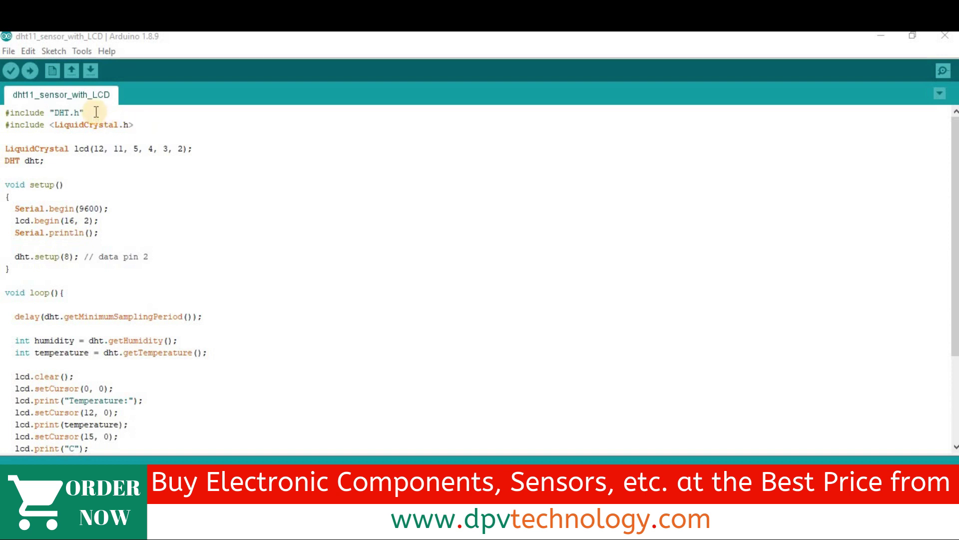
- Highlight and explain the DHT.h and LiquidCrystal.h include lines
drag(84, 113, 63, 113)
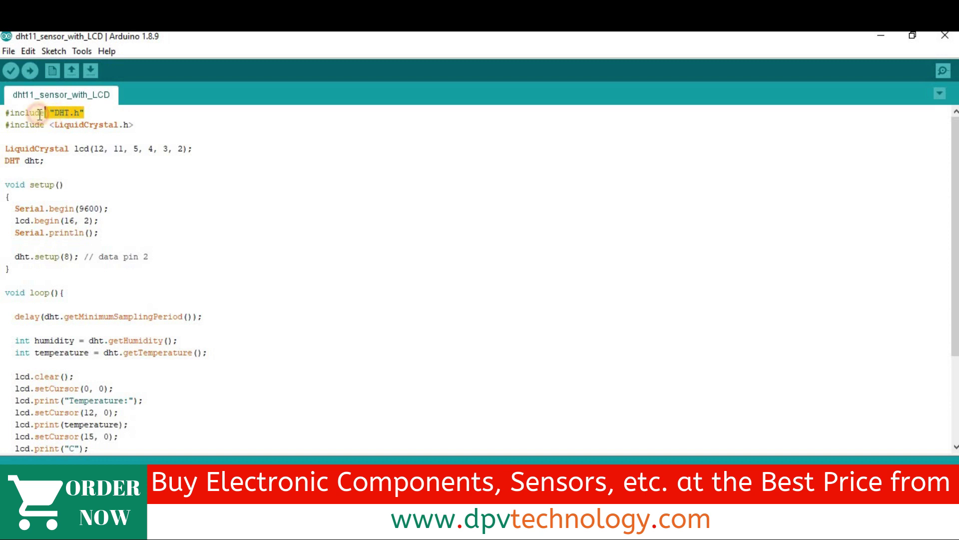
click(87, 113)
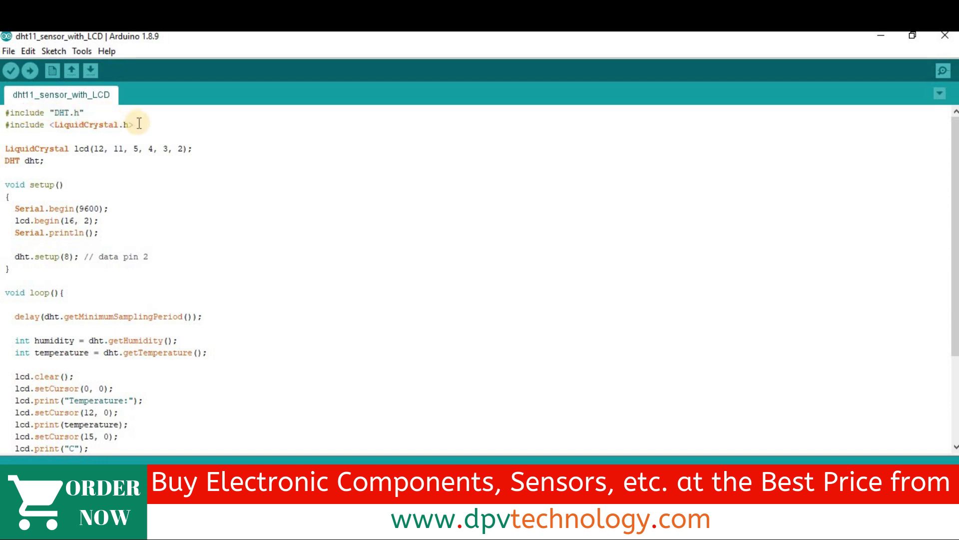
drag(133, 124, 57, 125)
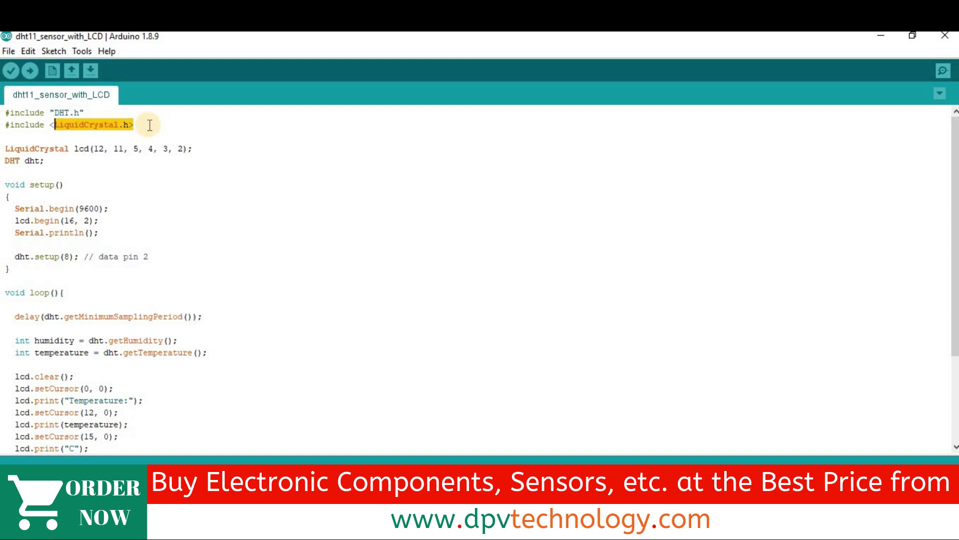
click(213, 143)
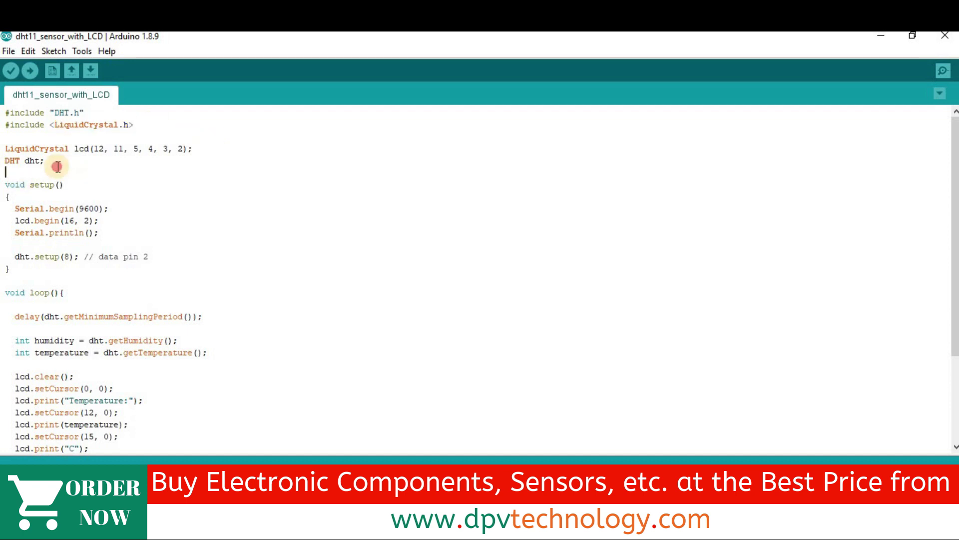
- Highlight the dht object, Serial.begin(9600) and the dht.setup data-pin comment
drag(57, 162, 28, 162)
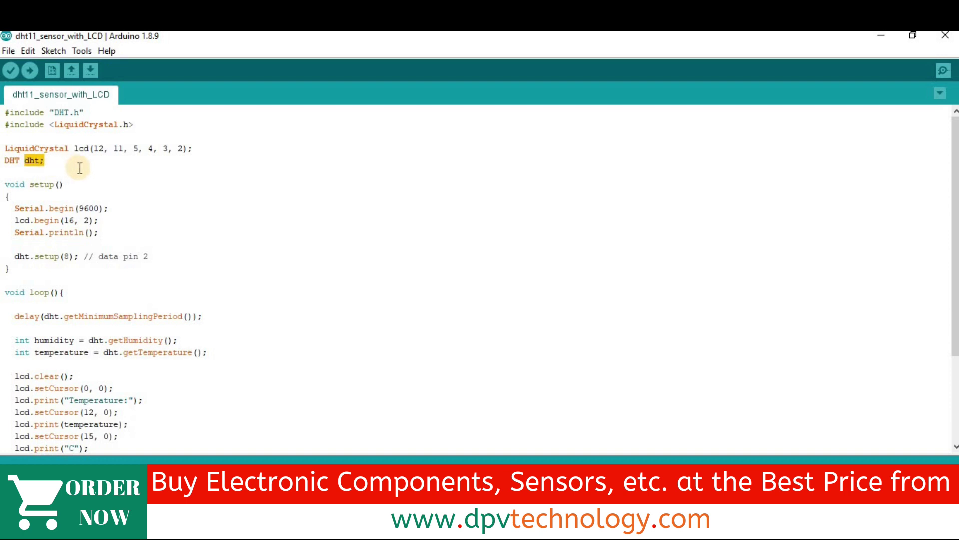
scroll(75, 168, down, 1)
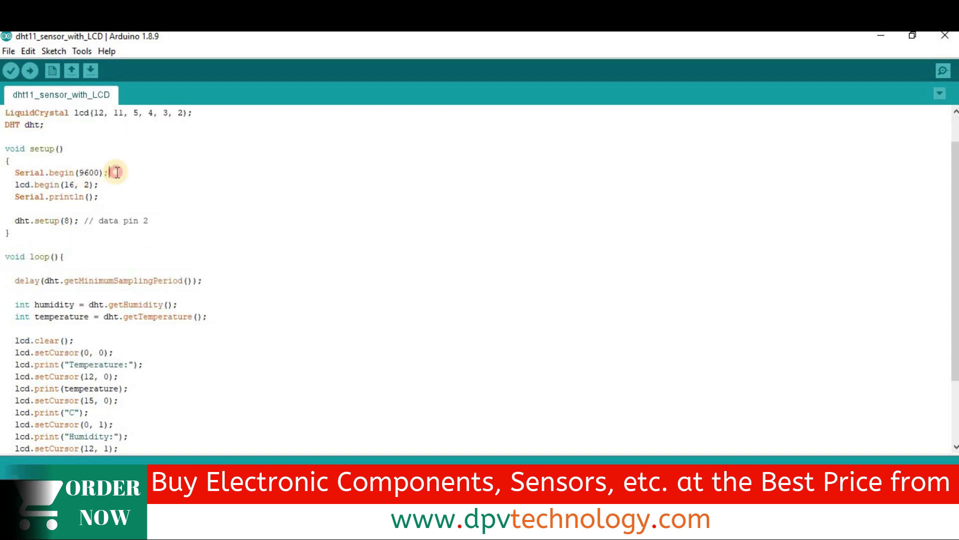
drag(109, 173, 17, 174)
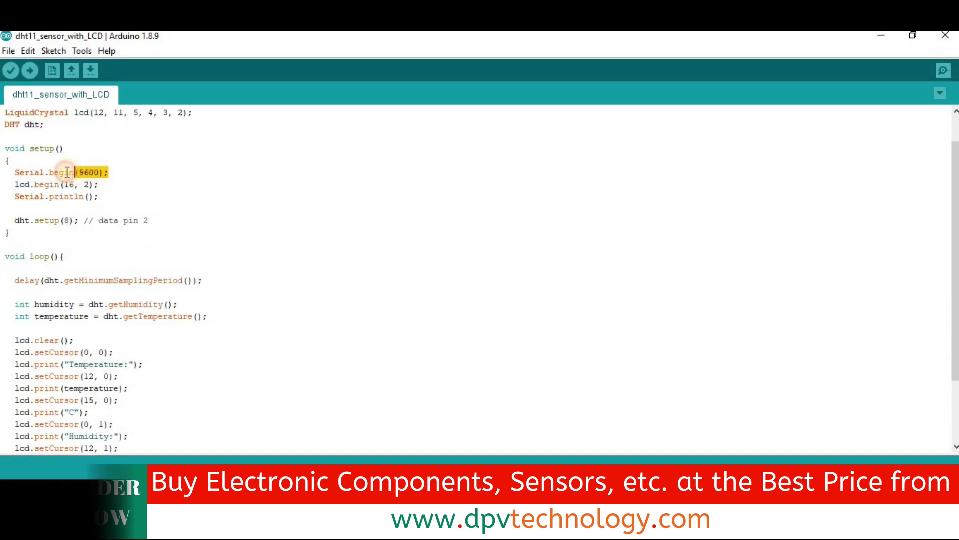
click(120, 173)
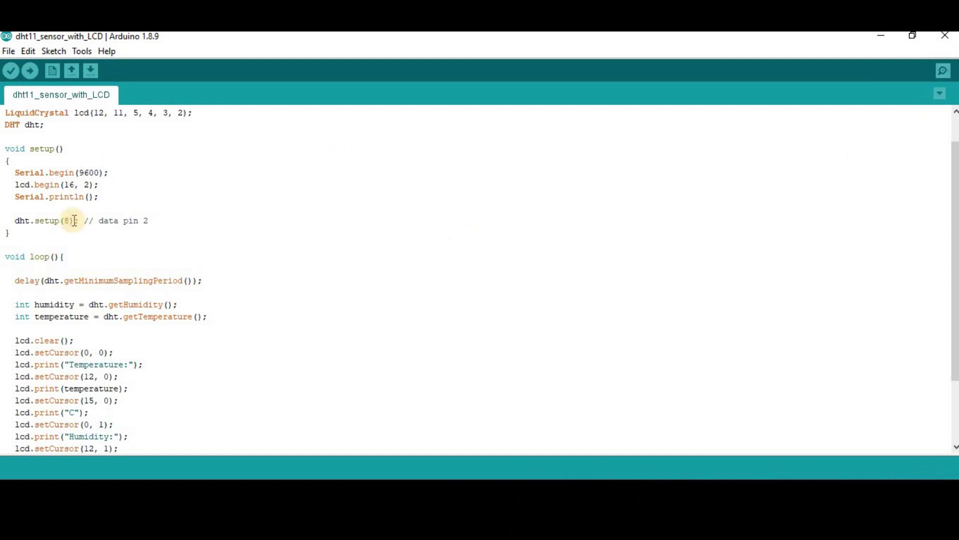
click(30, 233)
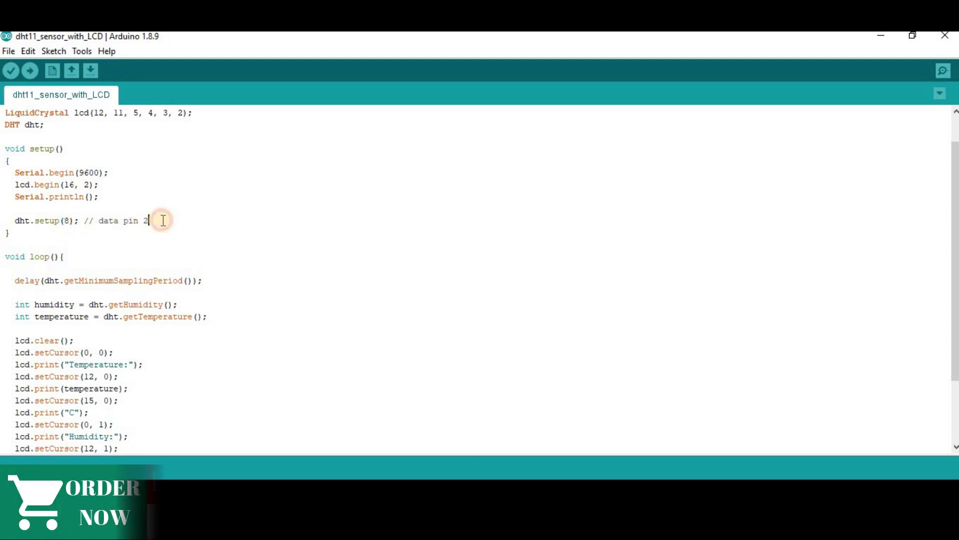
drag(154, 220, 70, 221)
scroll(82, 225, down, 1)
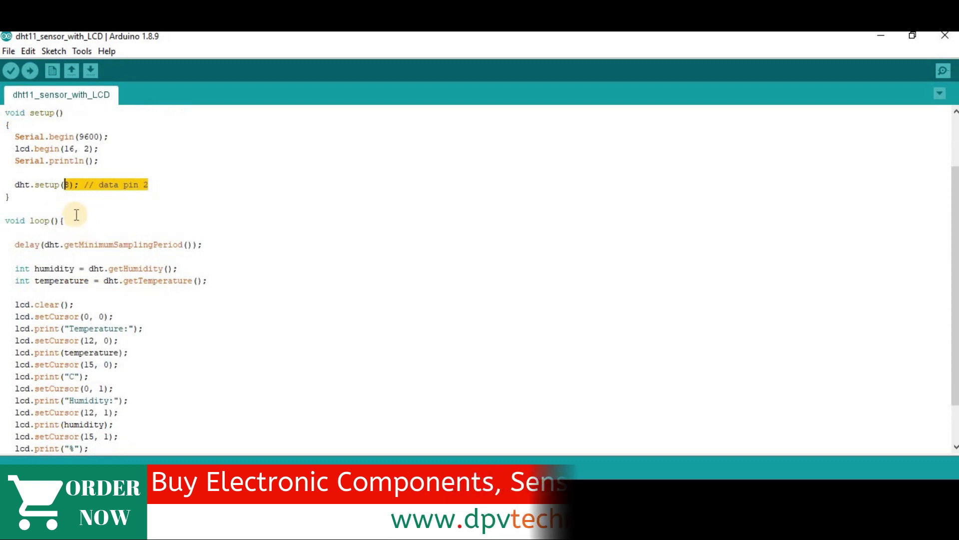
scroll(76, 215, down, 1)
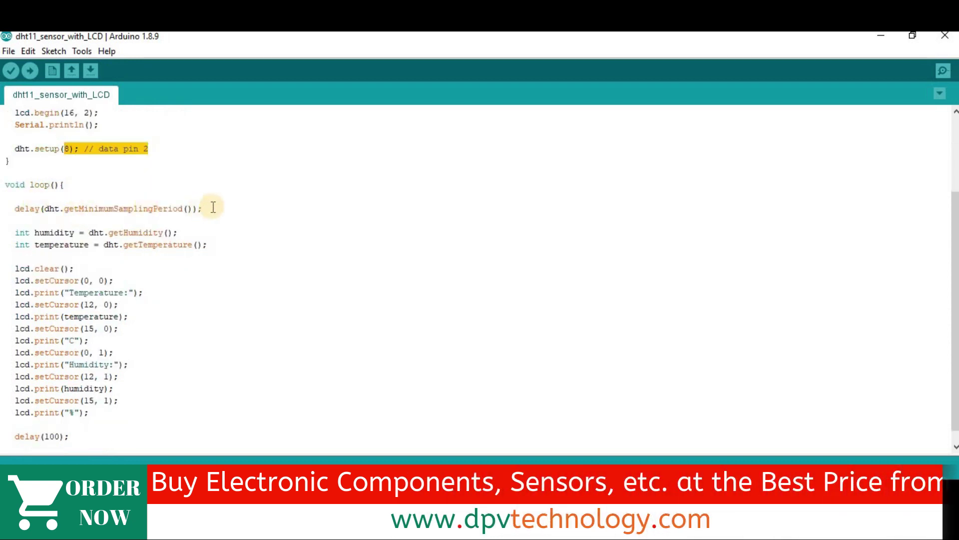
drag(211, 208, 6, 208)
- Explain the loop's sampling delay, getHumidity() reading and temperature variable
click(210, 209)
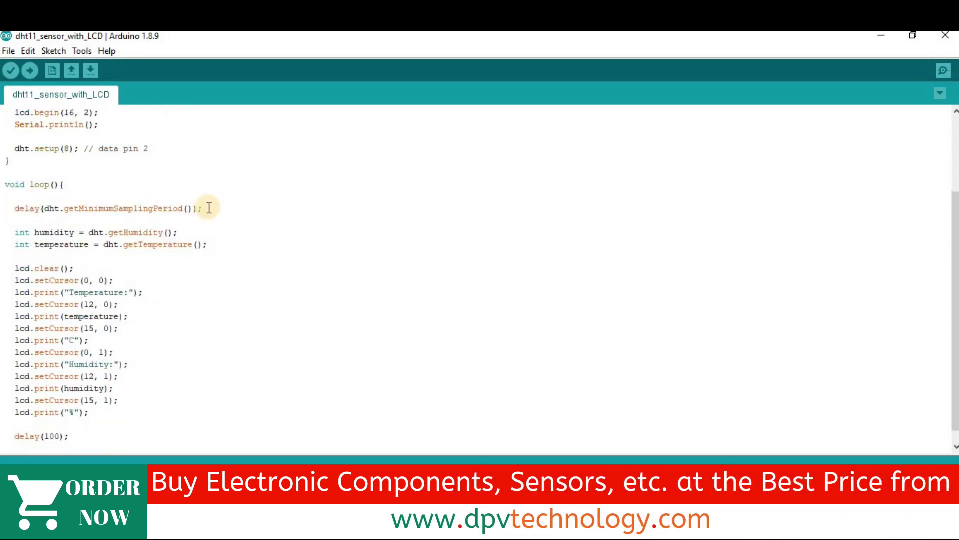
drag(209, 208, 17, 209)
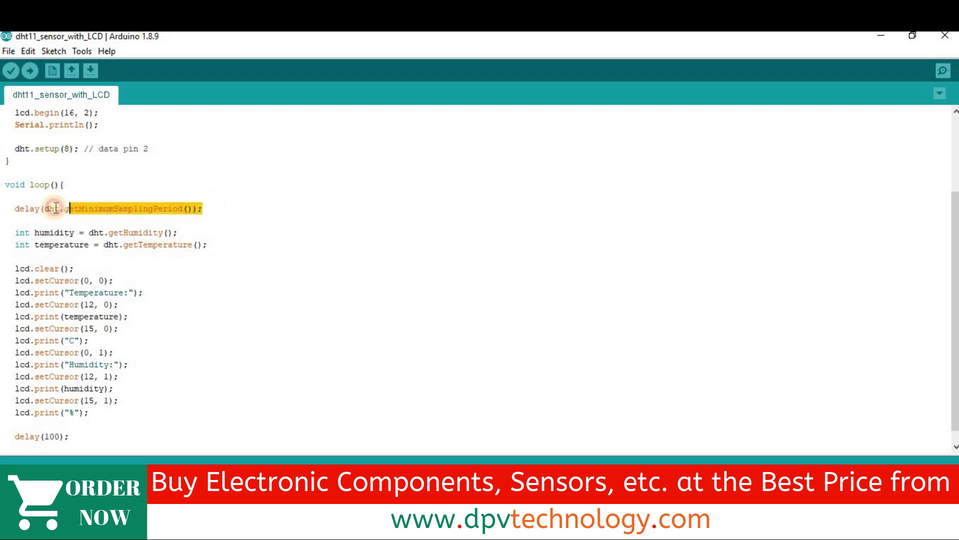
scroll(150, 217, down, 1)
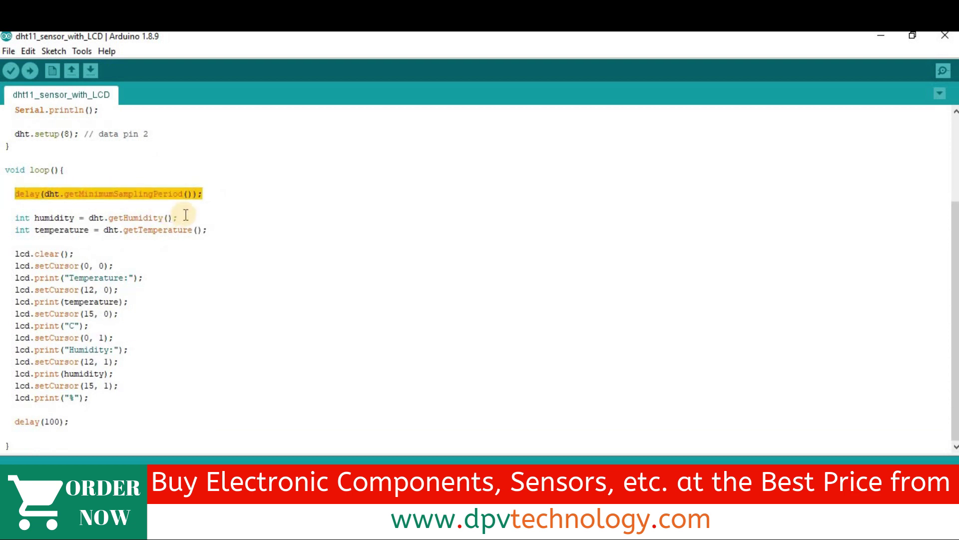
drag(179, 218, 108, 218)
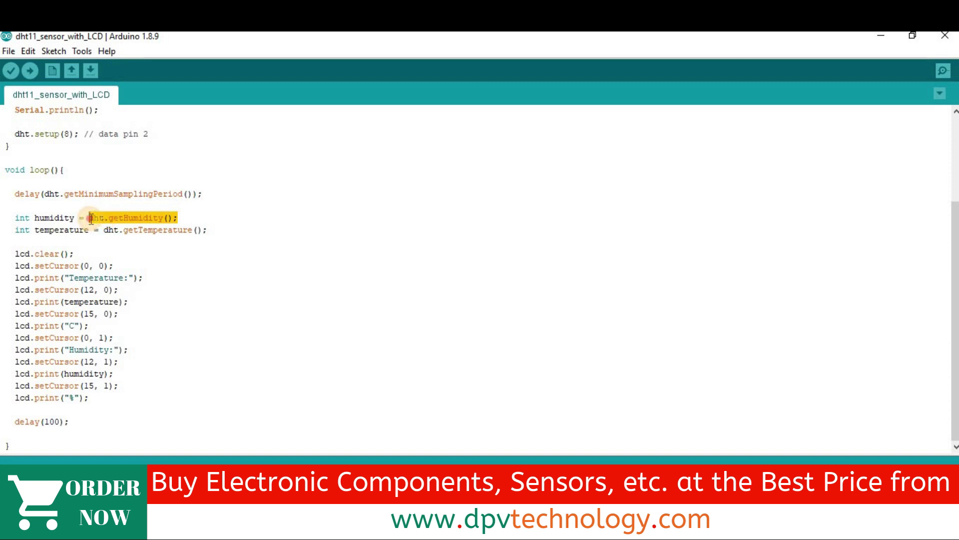
click(199, 217)
mouse_move(183, 217)
mouse_down()
mouse_move(99, 217)
mouse_move(156, 217)
mouse_up()
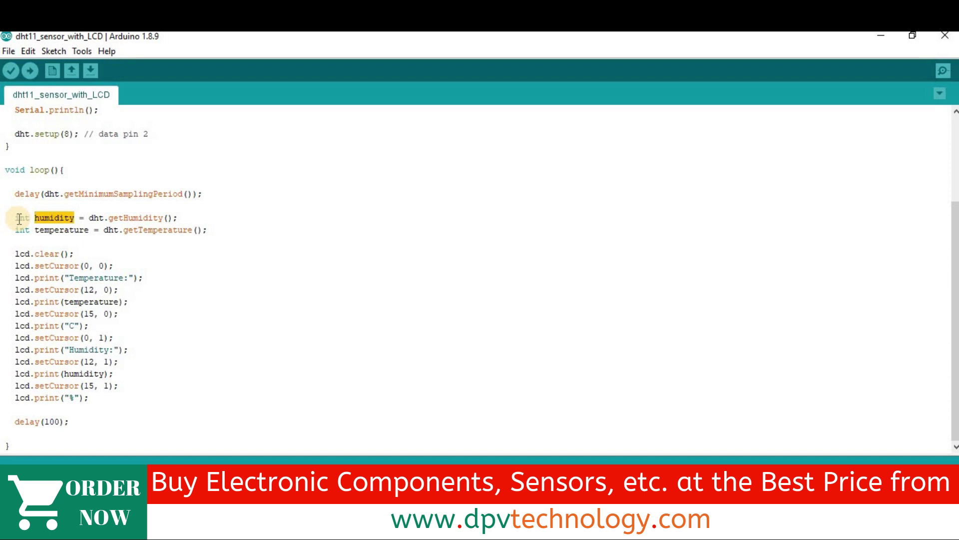
drag(17, 218, 31, 217)
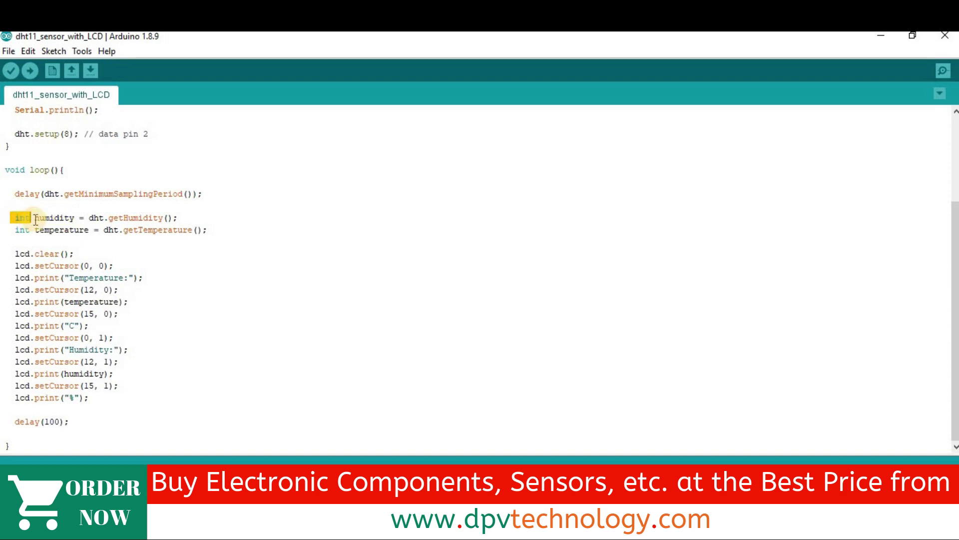
double_click(42, 218)
click(231, 233)
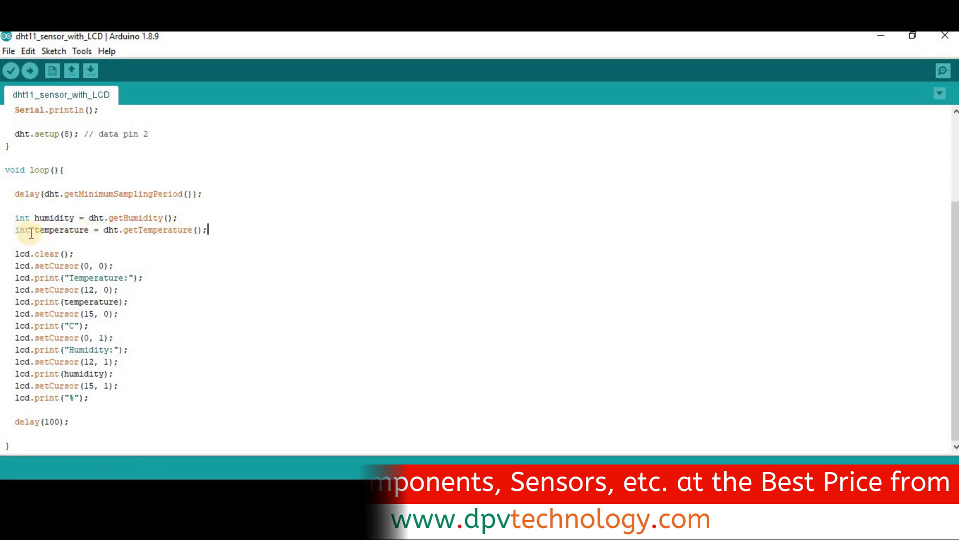
drag(35, 230, 84, 230)
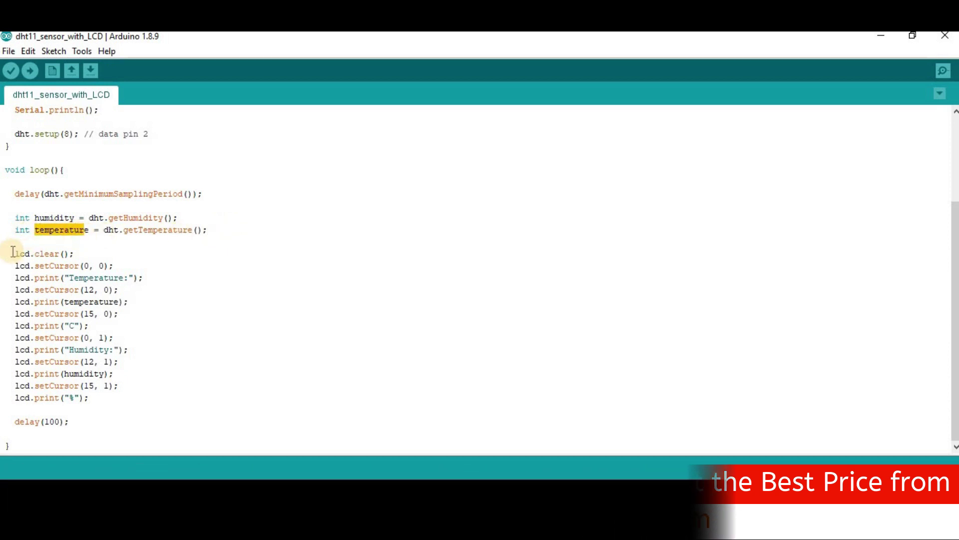
- Highlight the LCD printing lines, then upload the sketch to the Arduino board
mouse_move(11, 253)
mouse_down()
mouse_move(116, 366)
mouse_move(115, 413)
mouse_up()
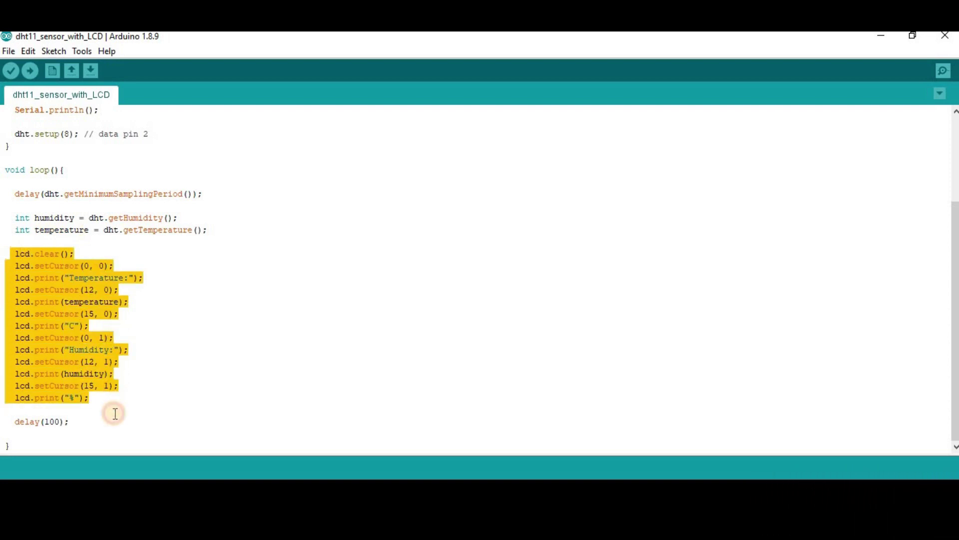
click(119, 361)
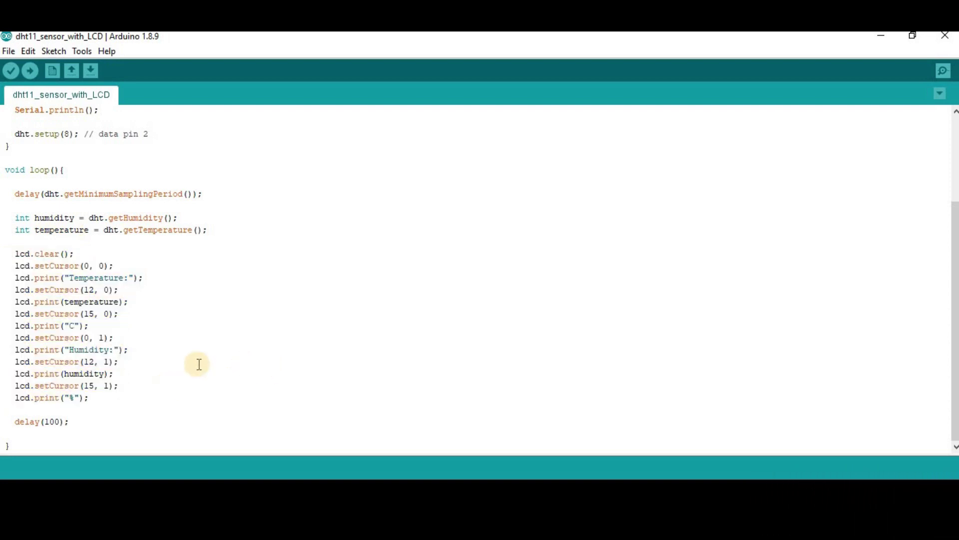
scroll(188, 364, up, 5)
click(32, 73)
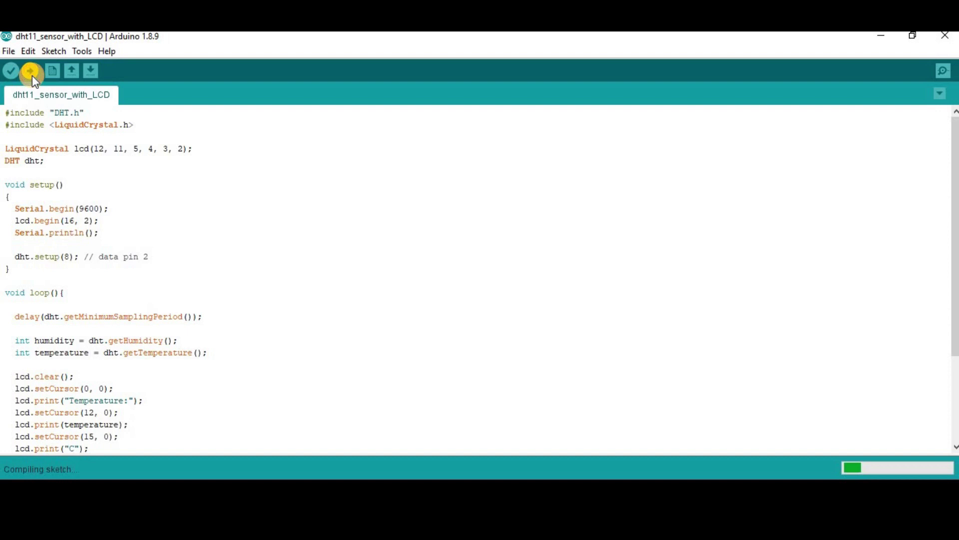